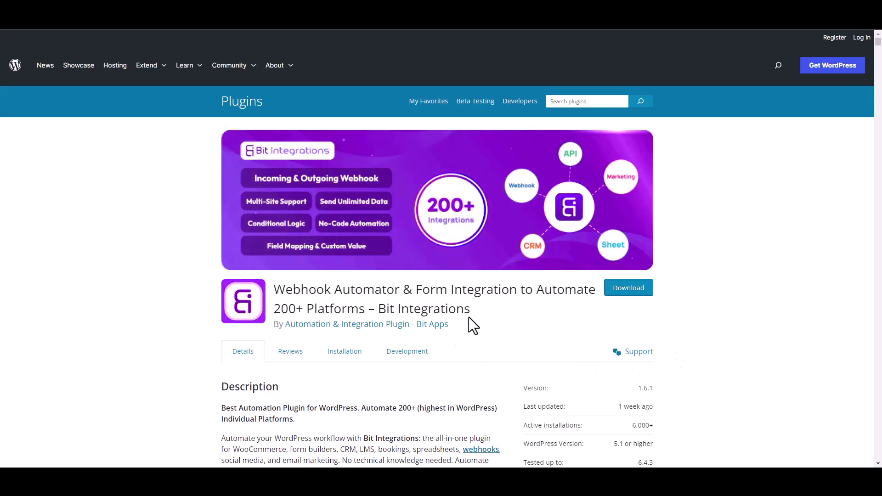
Create a new integration with an Essential Blocks trigger, fetch form data, and go to the form page
left_click_drag(378, 309, 480, 318)
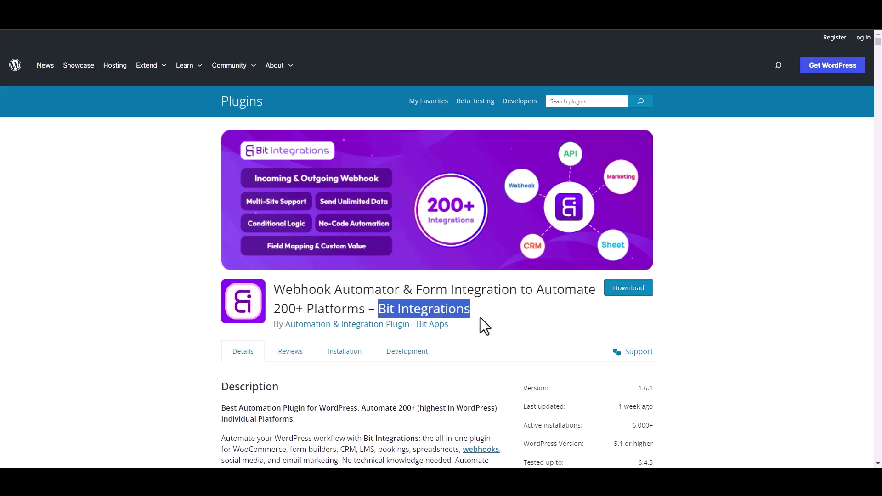
left_click(486, 321)
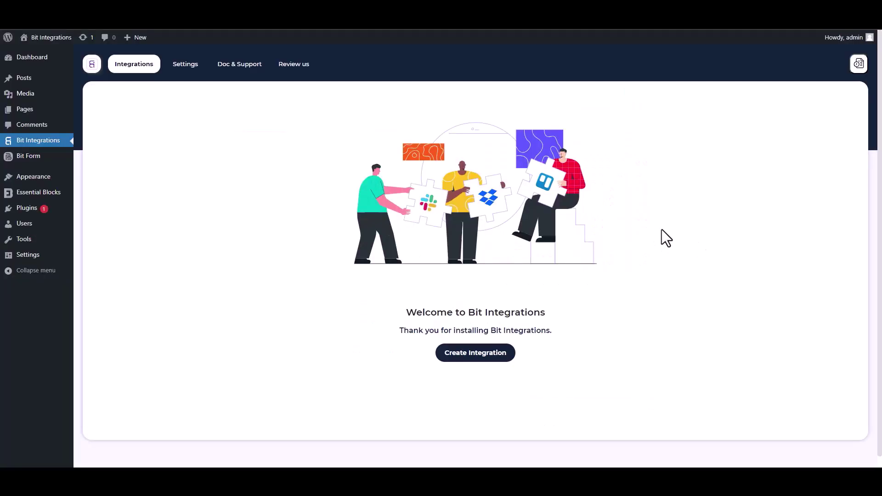
left_click(475, 353)
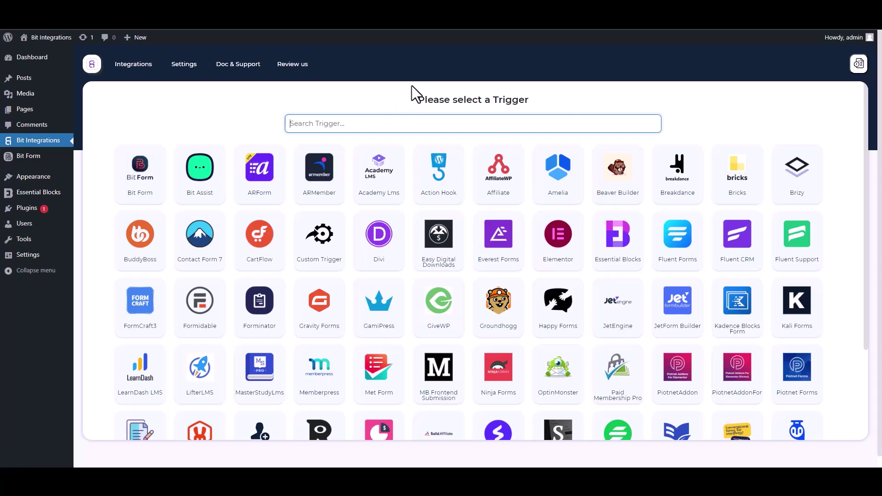
type("es")
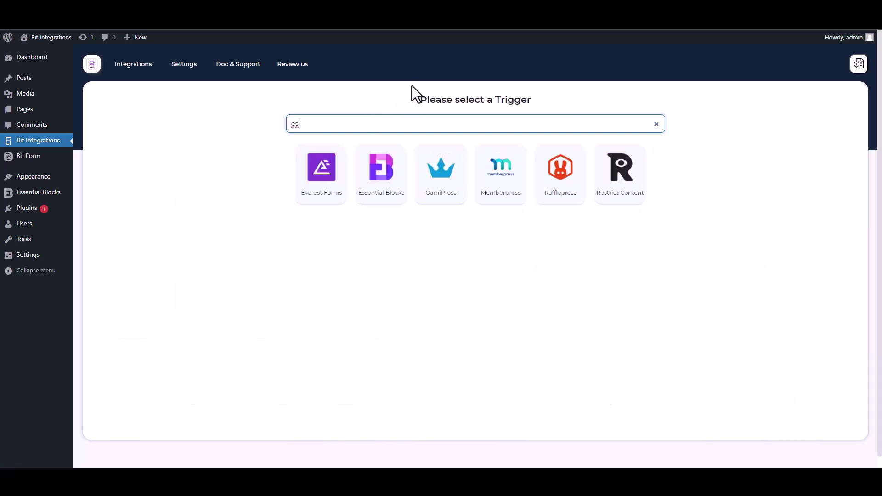
left_click(382, 182)
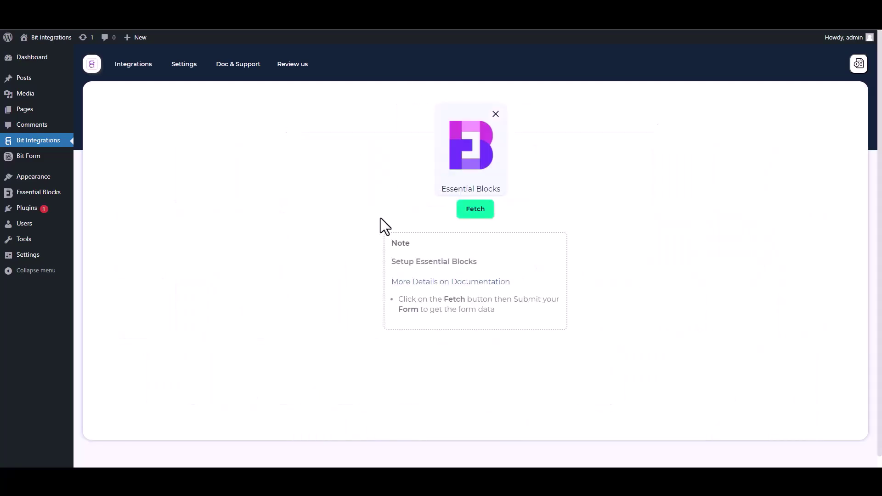
left_click(473, 220)
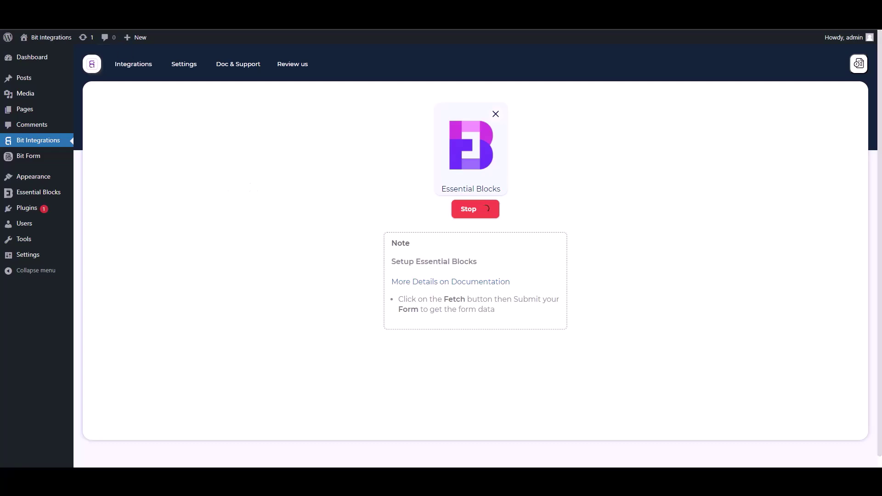
key("ctrl+Tab")
Enter test first and last names, a test e-mail and a phone number, then submit the form
left_click(388, 169)
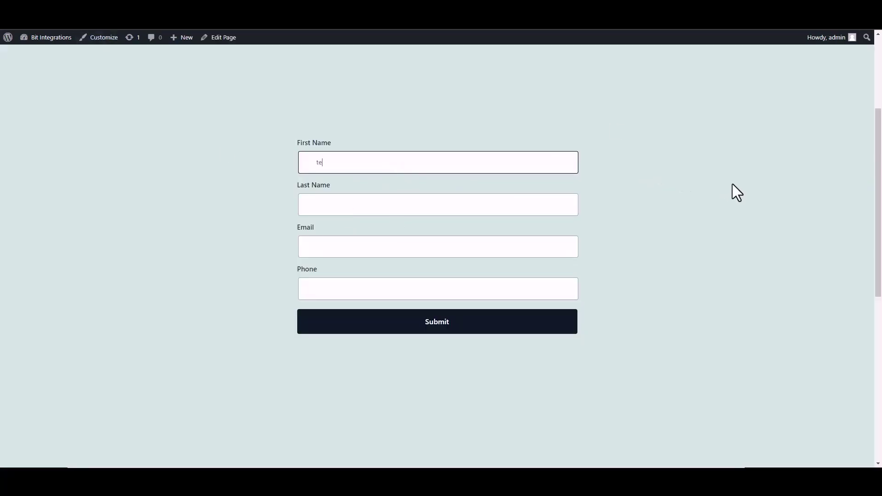
left_click(543, 206)
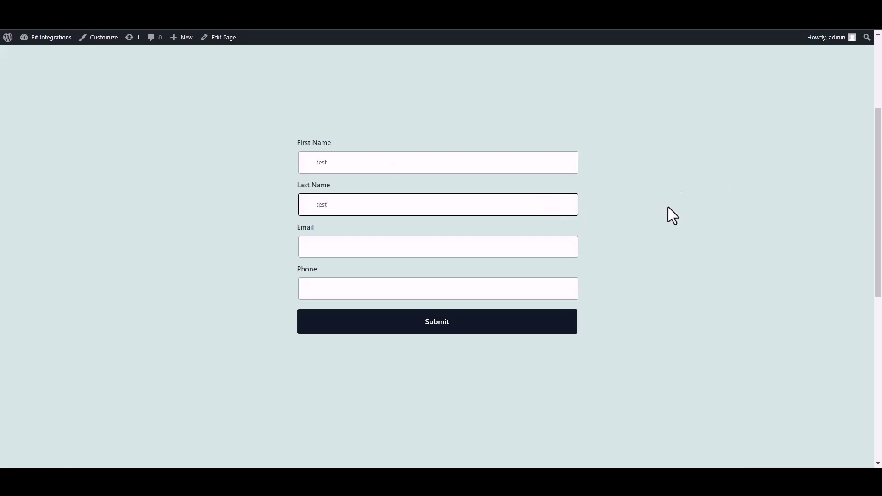
left_click(576, 245)
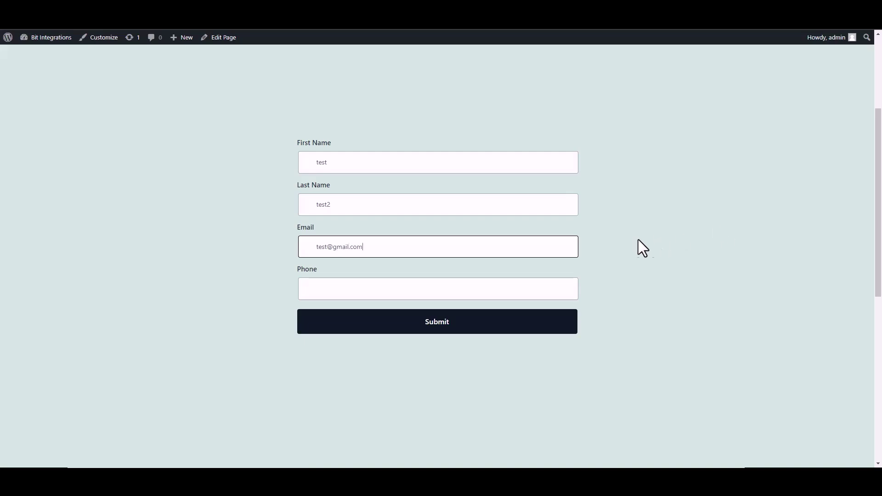
left_click(565, 288)
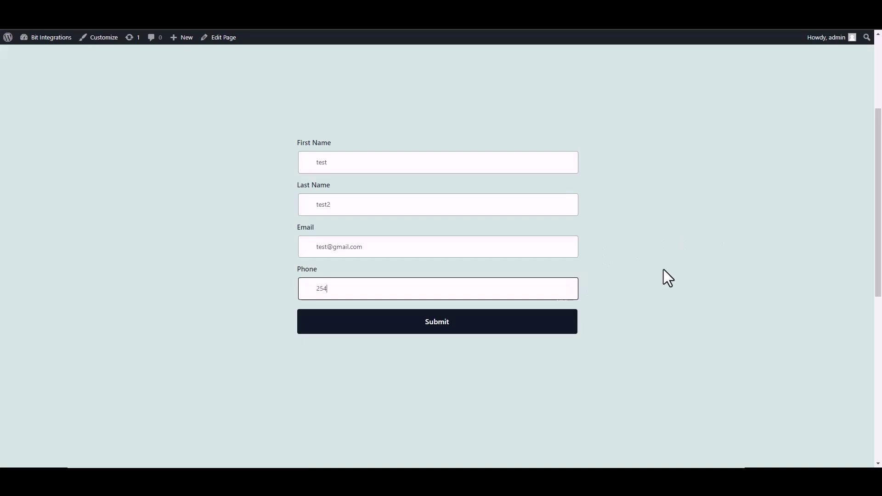
type("25485565")
left_click(551, 329)
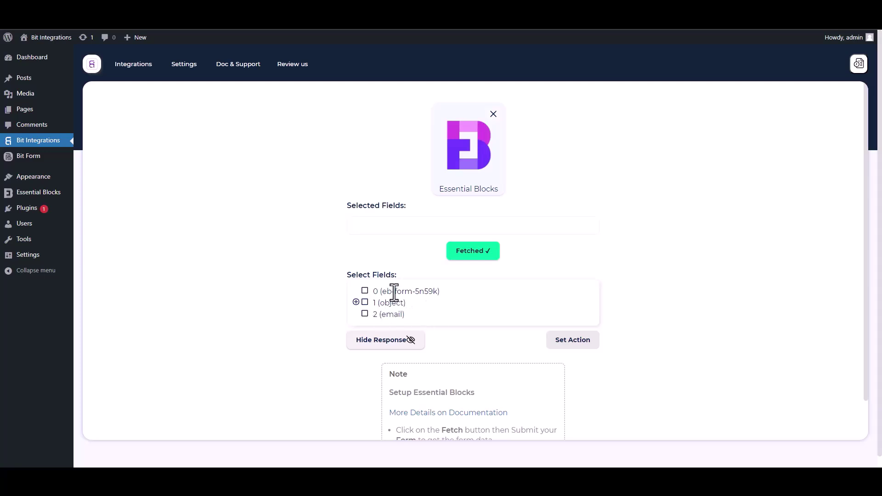
Tick field 0 (eb-form) and, under 1 (object), tick first-name, last-name, email and Phone
left_click_drag(428, 291, 379, 298)
left_click(365, 292)
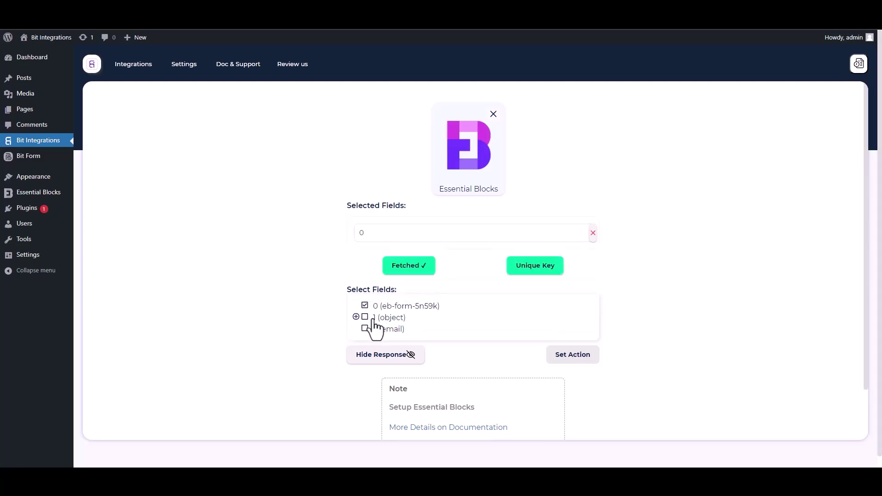
left_click(356, 317)
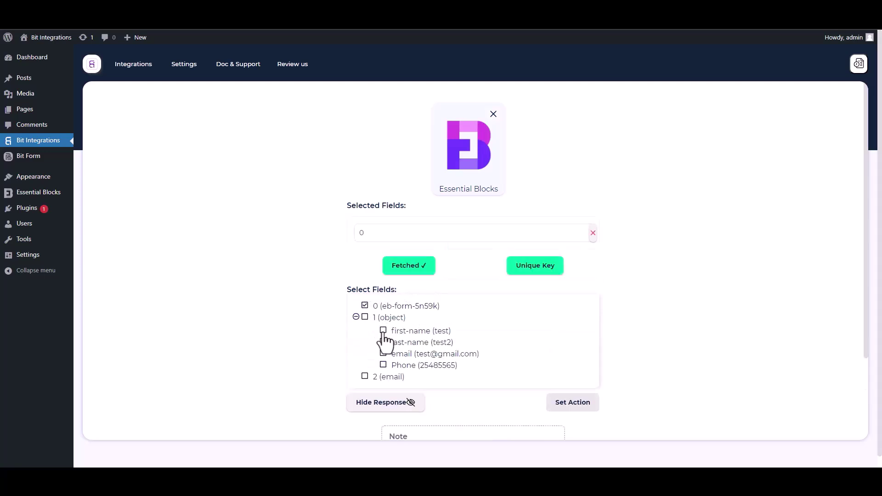
left_click(384, 331)
left_click(383, 365)
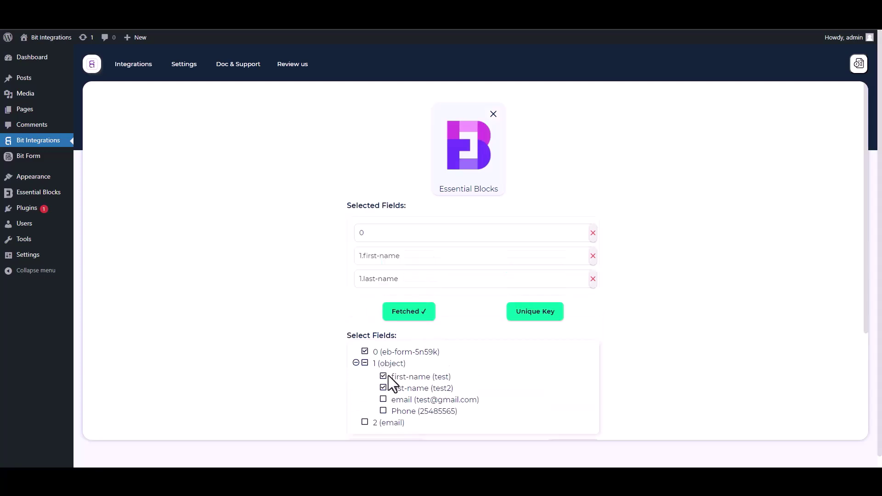
left_click(384, 399)
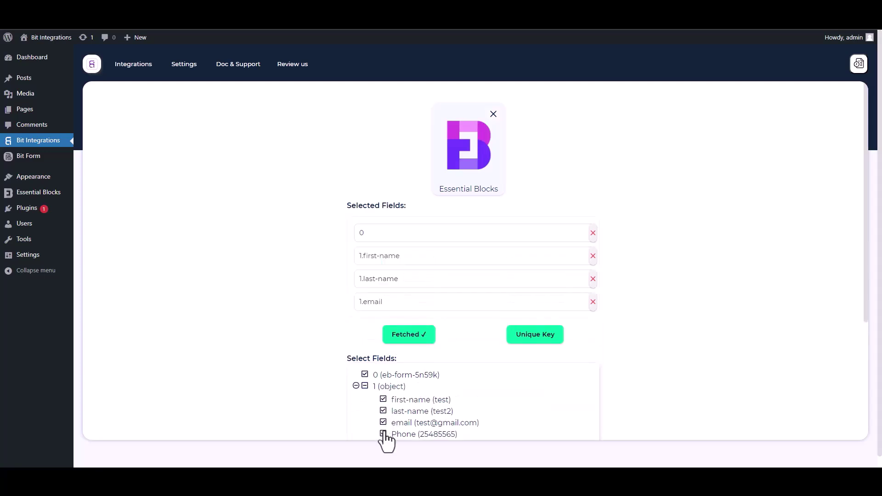
left_click(383, 434)
scroll(863, 328, "down", 2)
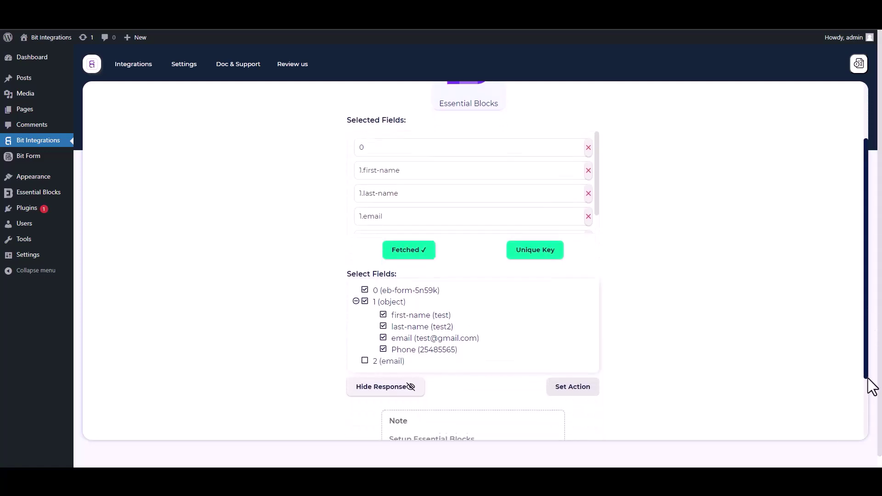
Set field 0 as the Unique Key primary key and confirm it
left_click(544, 255)
left_click(454, 254)
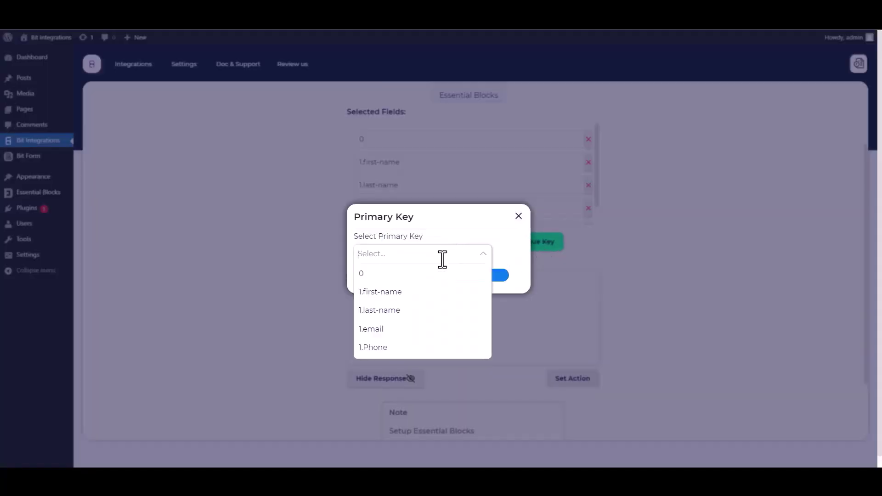
left_click(368, 276)
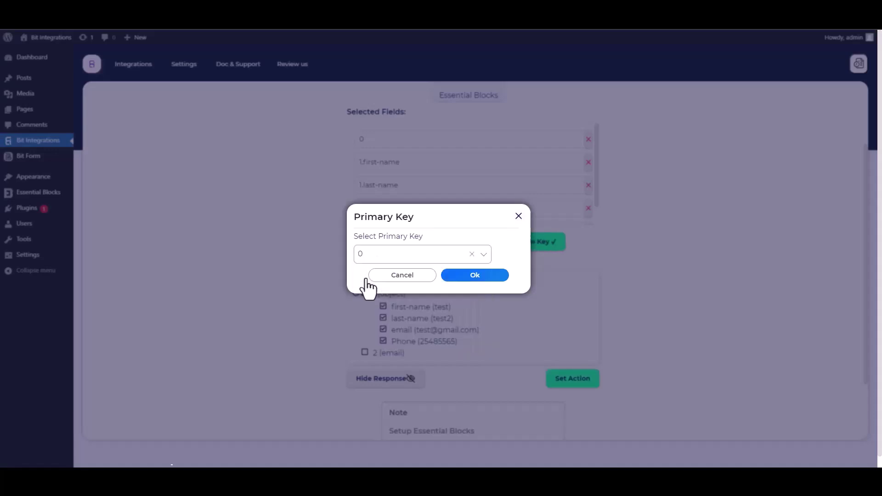
left_click(492, 278)
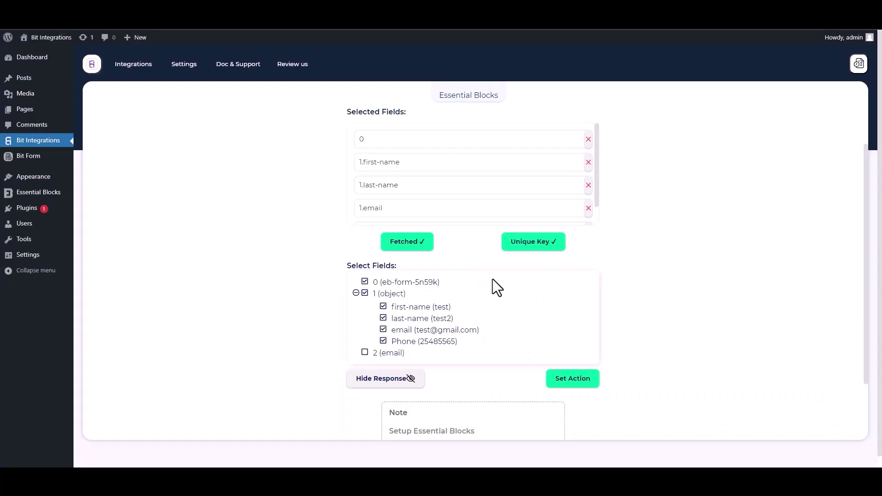
Pick Woodpecker as the action via a 'wo' search, then go to Woodpecker for an API key
left_click(574, 380)
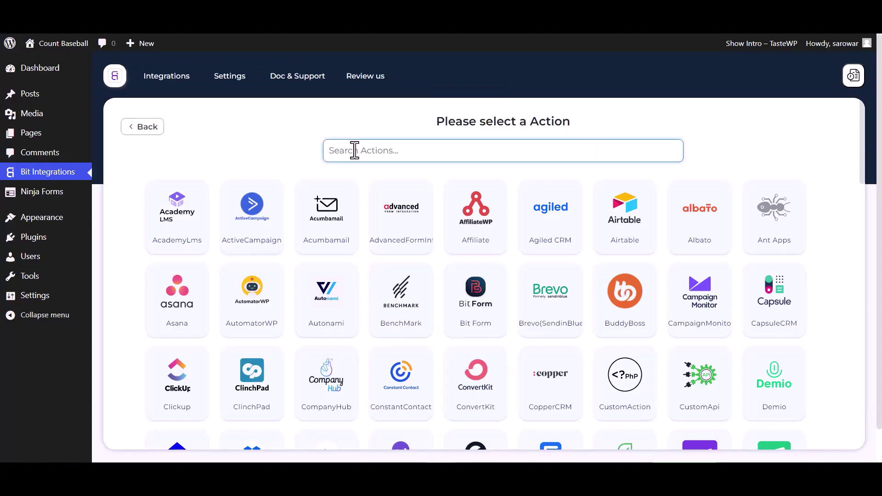
type("wo")
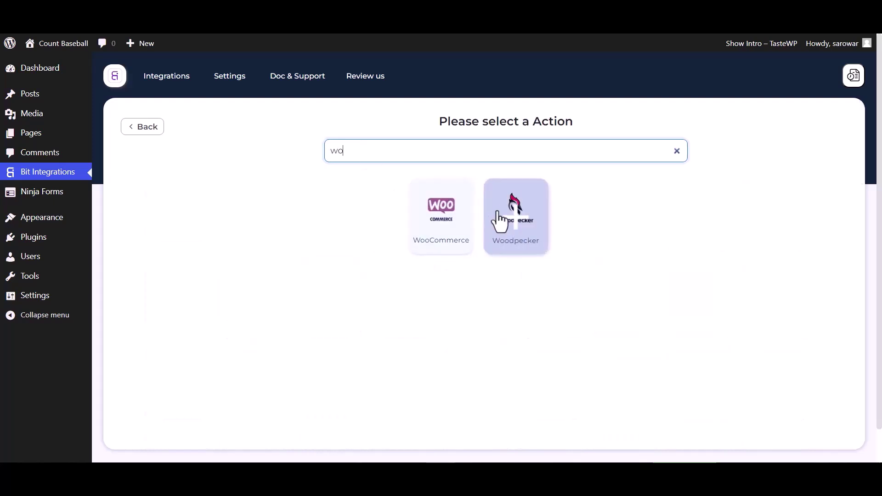
left_click(499, 223)
left_click(160, 277)
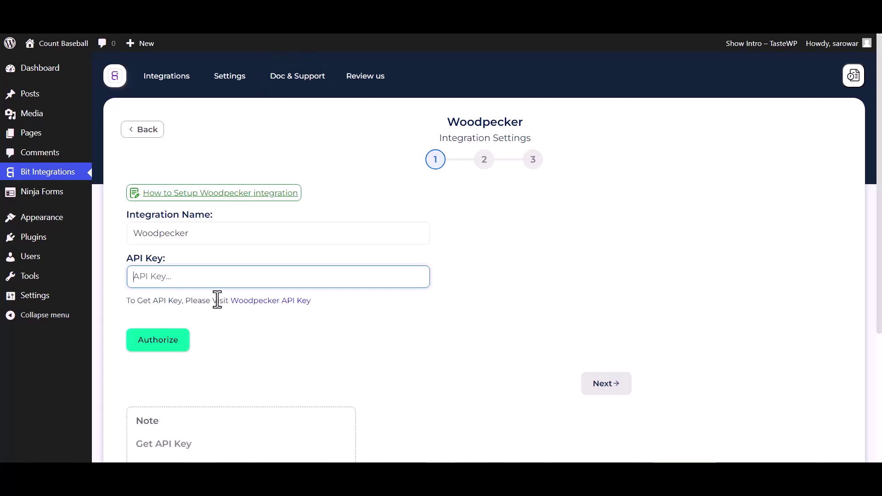
left_click(255, 307)
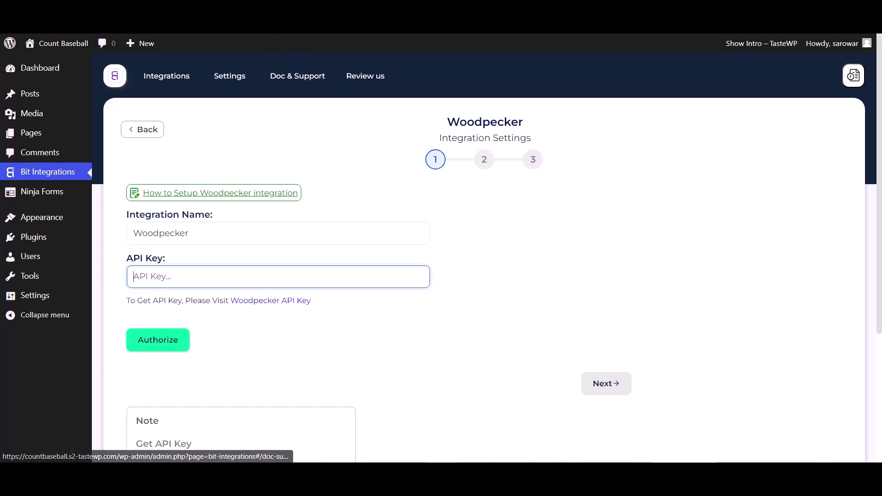
In Woodpecker's Integrations, go to API keys, create a new key and copy it
left_click(298, 112)
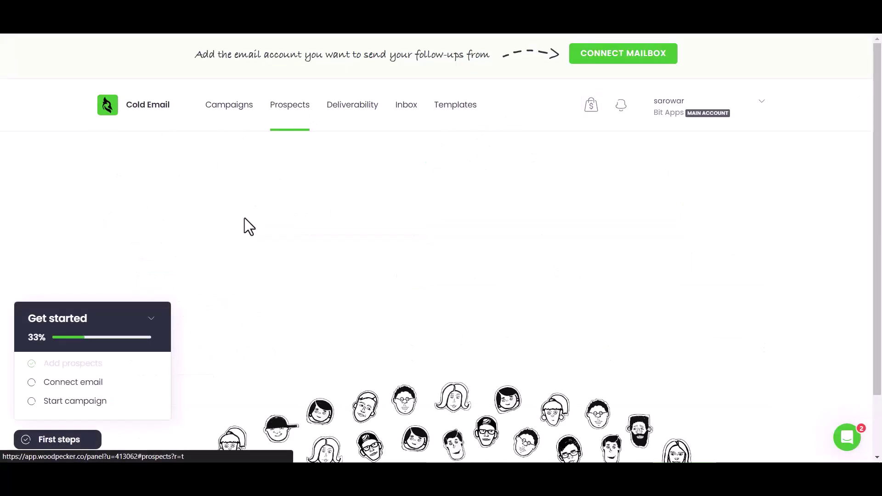
left_click(150, 322)
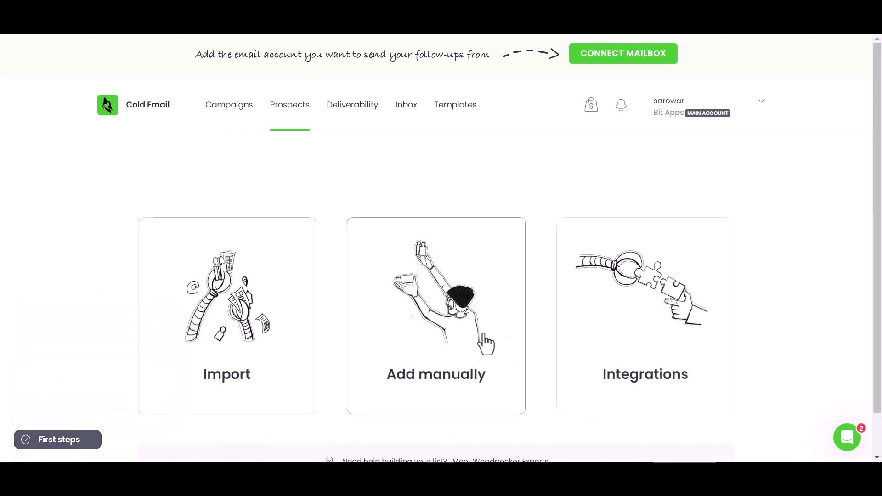
left_click(640, 350)
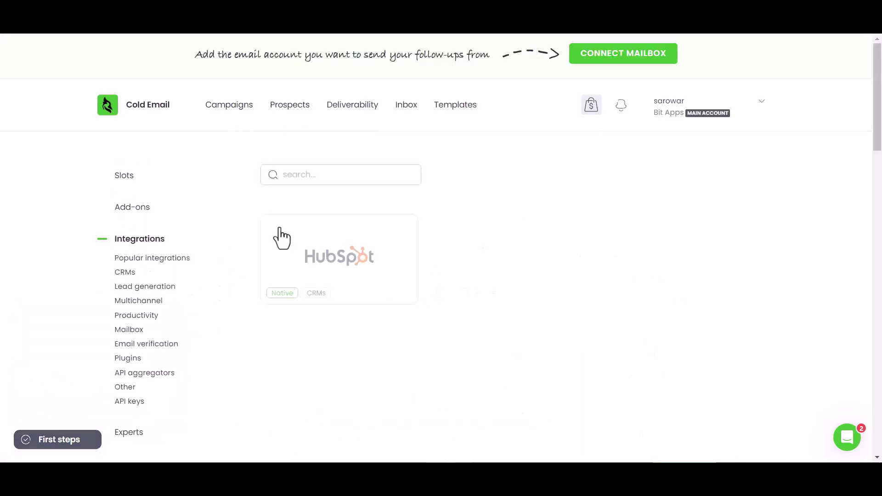
left_click(137, 403)
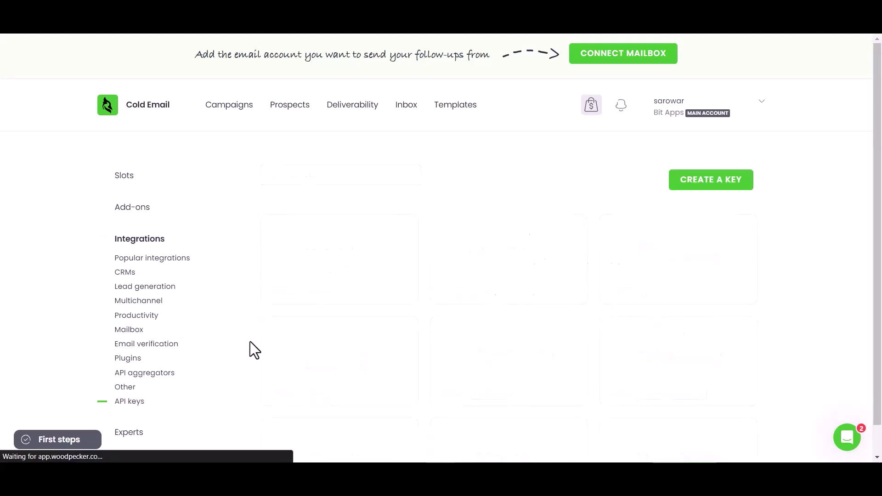
left_click(483, 334)
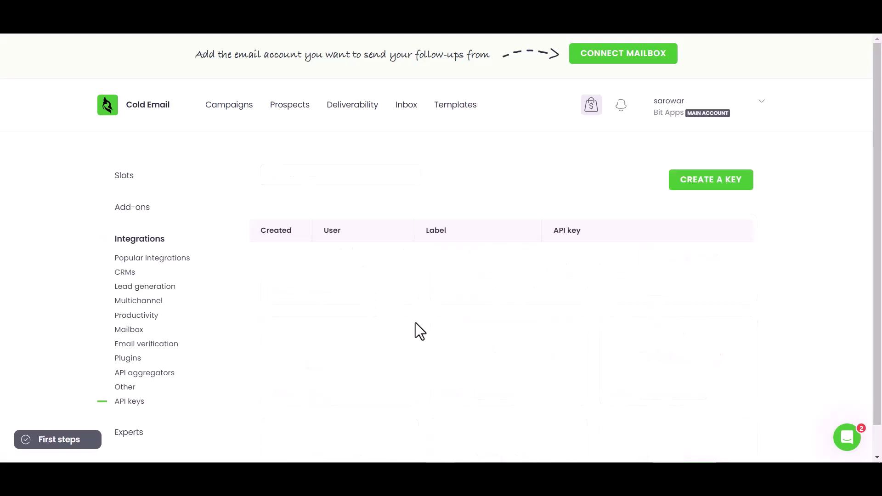
left_click(711, 261)
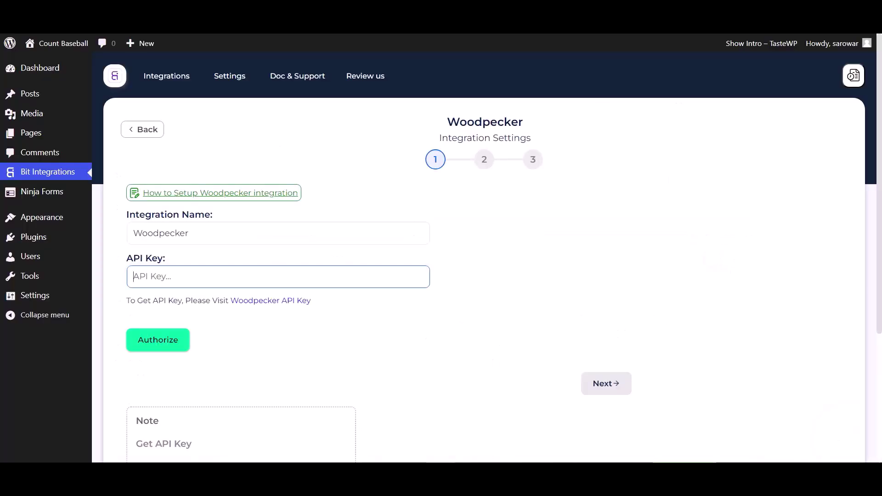
Paste the copied API key and authorize the Woodpecker connection
left_click(187, 276)
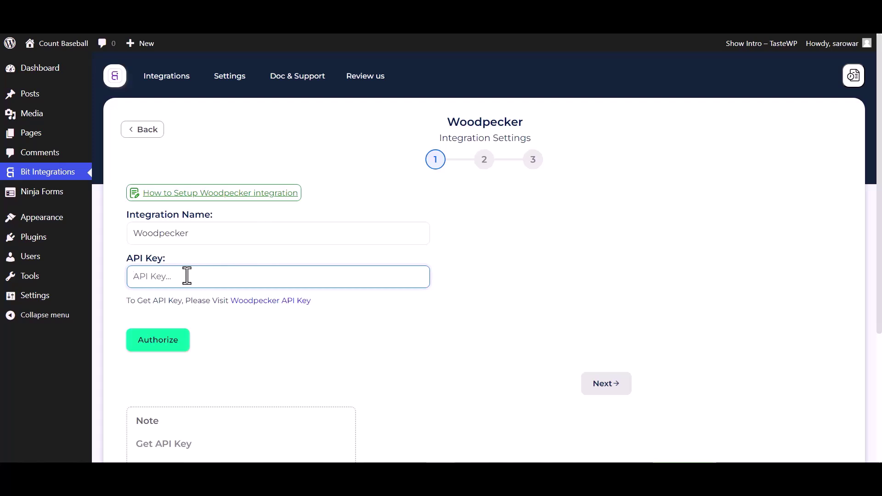
key("ctrl+v")
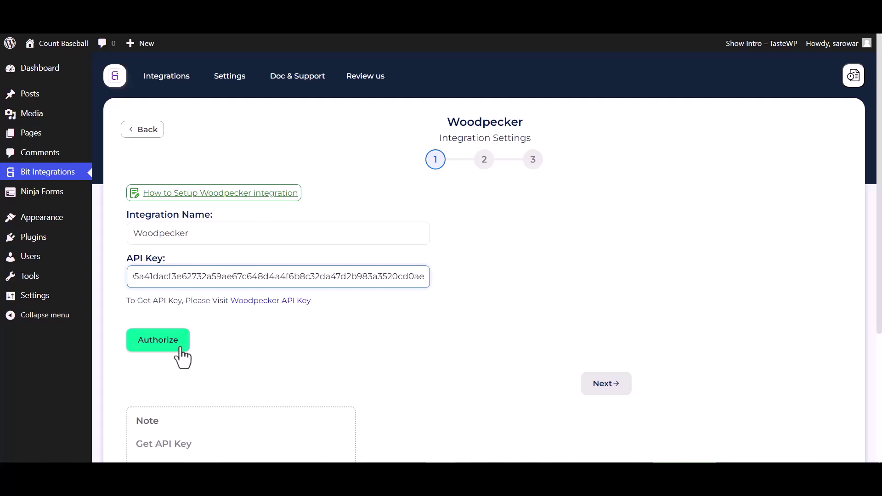
left_click(181, 348)
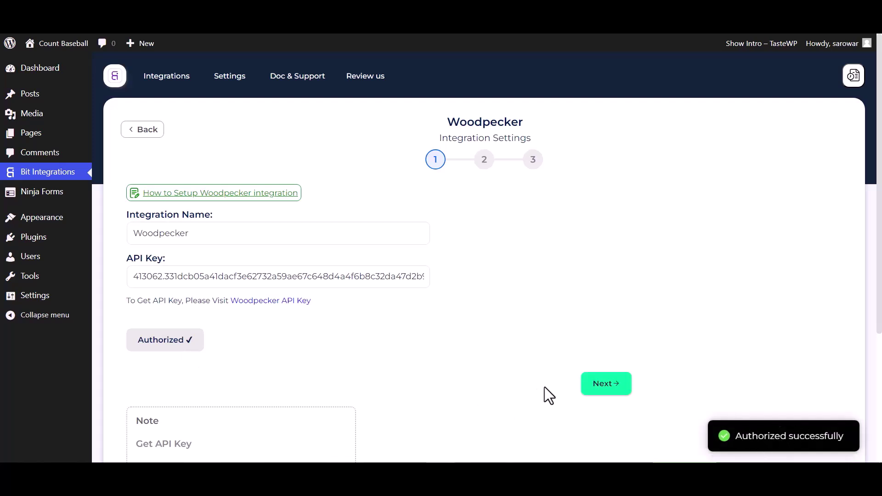
left_click(605, 385)
Set the action to Adding prospects to the Campaign, targeting the Bit Integrations campaign
left_click(311, 207)
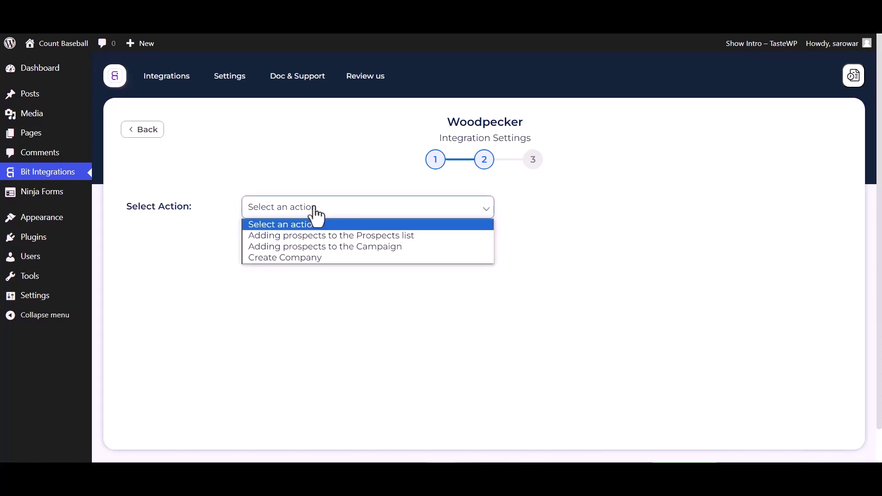
left_click(277, 246)
left_click(305, 243)
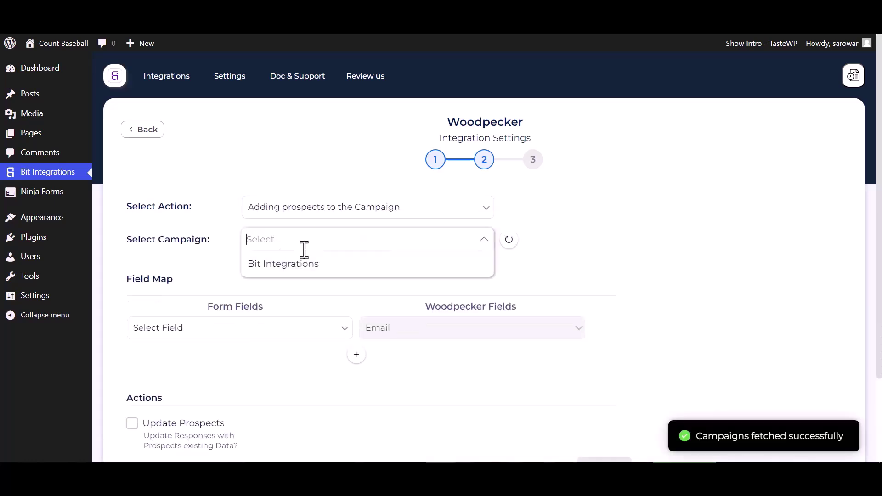
left_click(278, 269)
scroll(278, 267, "down", 2)
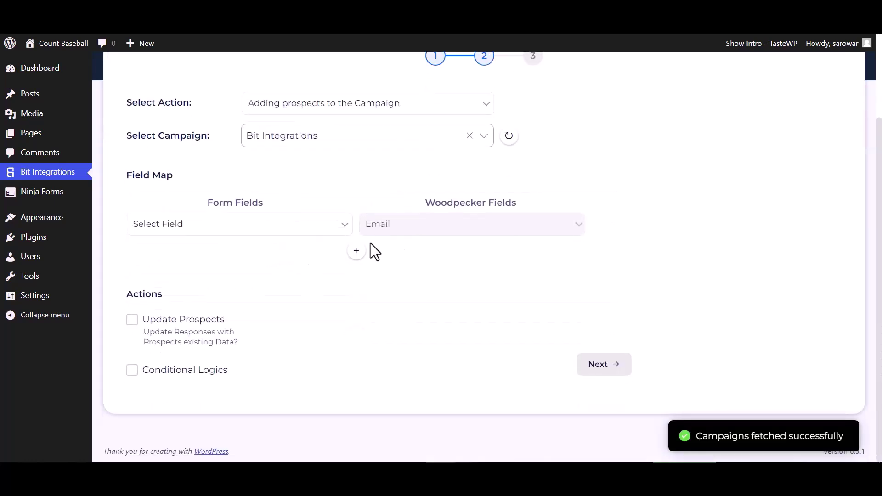
Map the form's Email to Woodpecker Email and First Name to First name
left_click(305, 240)
left_click(175, 288)
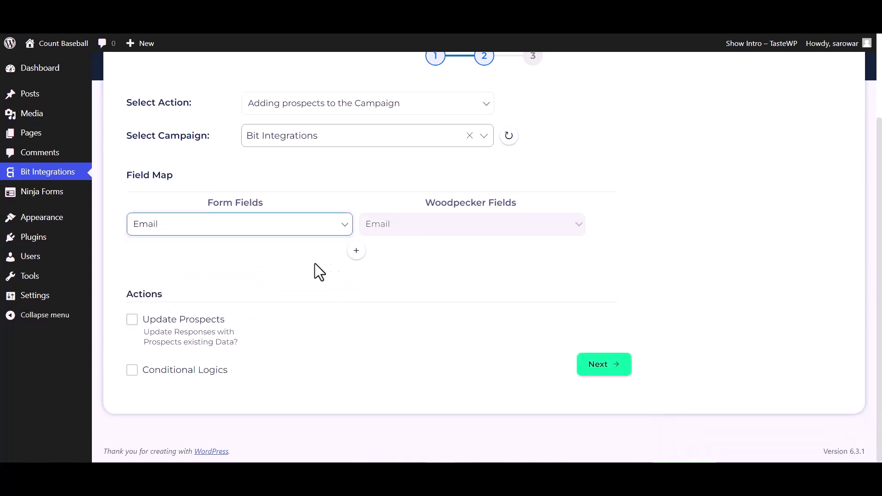
left_click(356, 250)
left_click(378, 260)
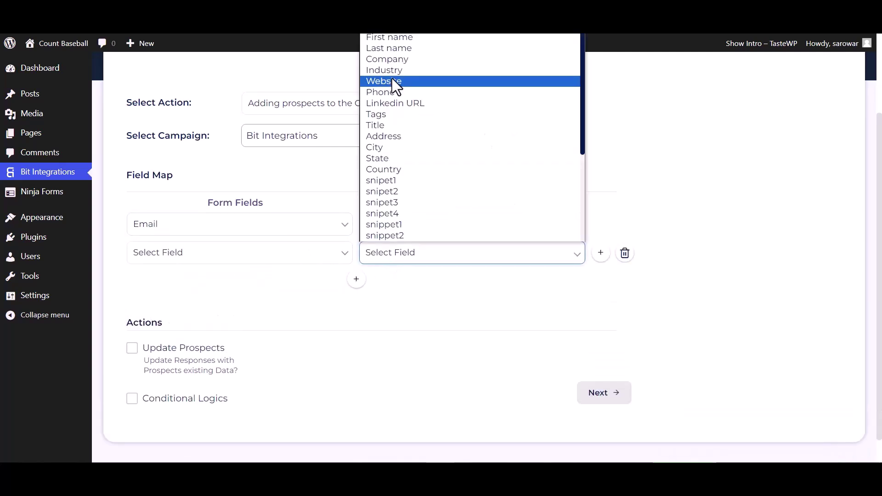
left_click(389, 33)
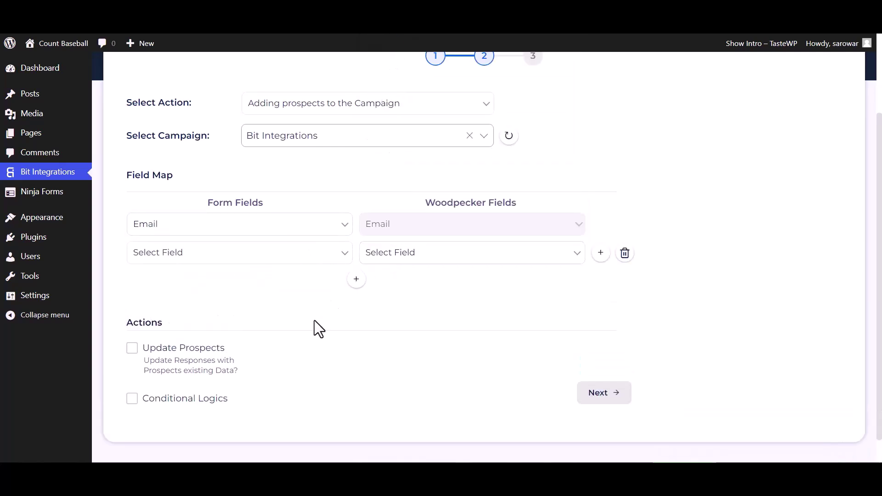
left_click(384, 263)
left_click(394, 38)
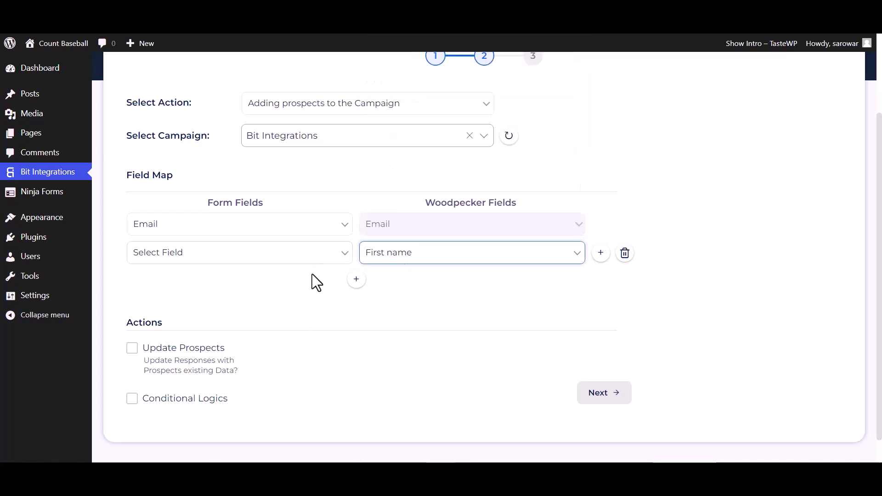
left_click(301, 258)
left_click(180, 289)
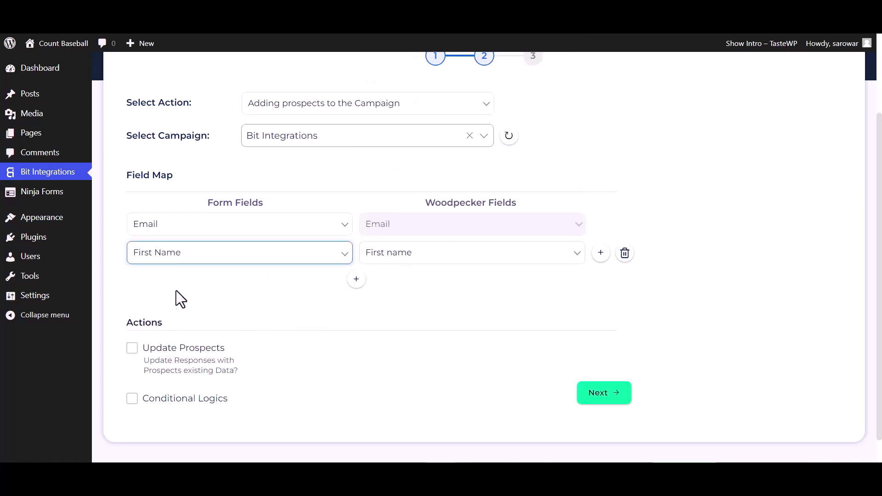
Add mappings for Last Name to Last name and Phone to Phone
left_click(356, 280)
left_click(394, 282)
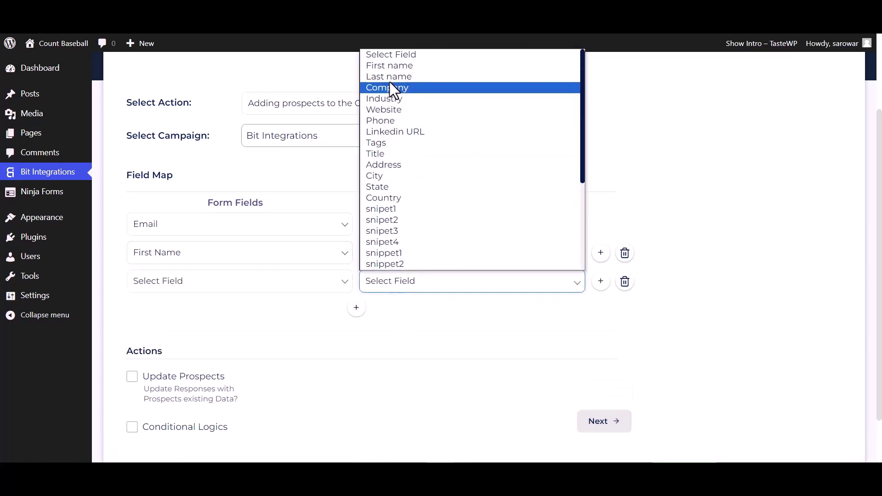
left_click(391, 76)
left_click(320, 288)
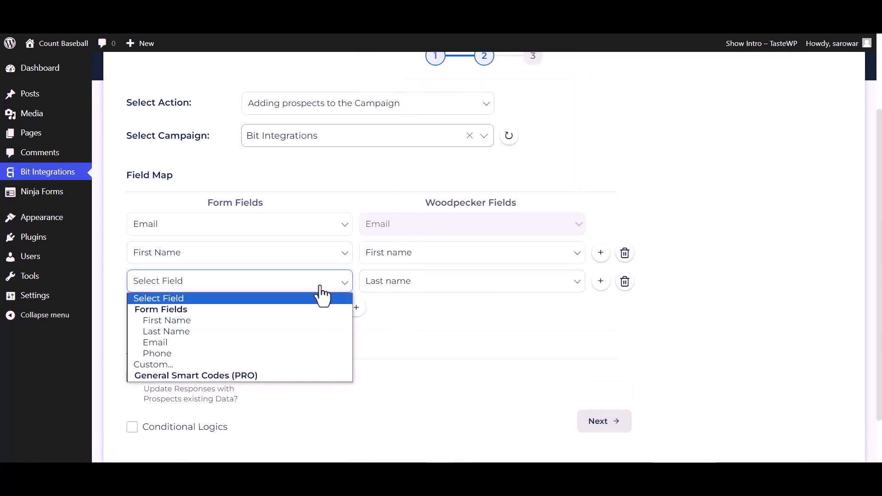
left_click(175, 332)
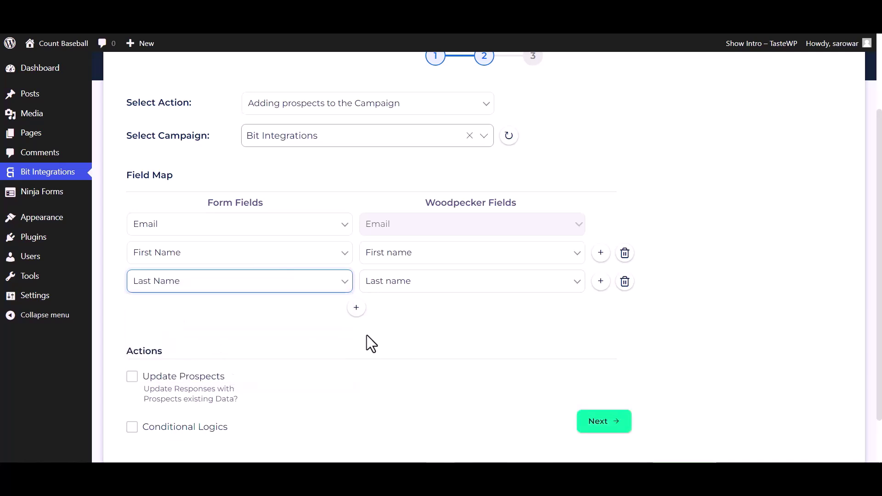
left_click(357, 307)
left_click(388, 317)
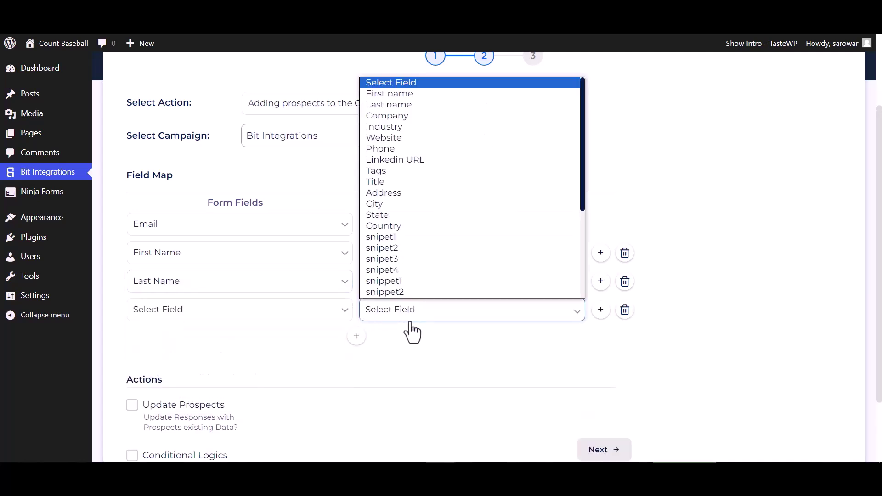
scroll(394, 181, "down", 1)
left_click(389, 125)
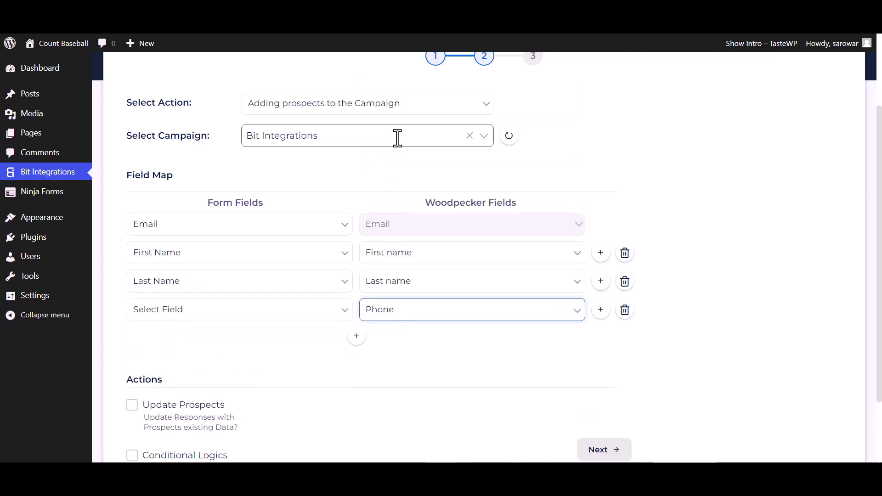
left_click(334, 317)
left_click(174, 379)
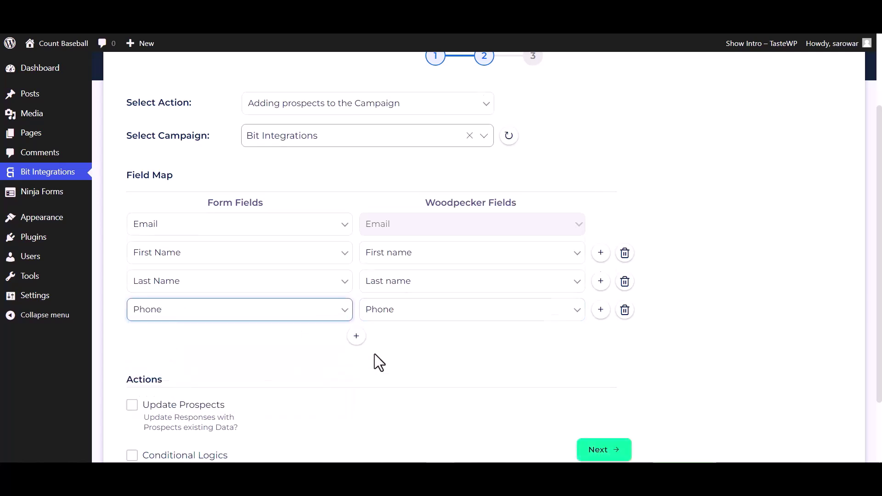
scroll(374, 355, "down", 2)
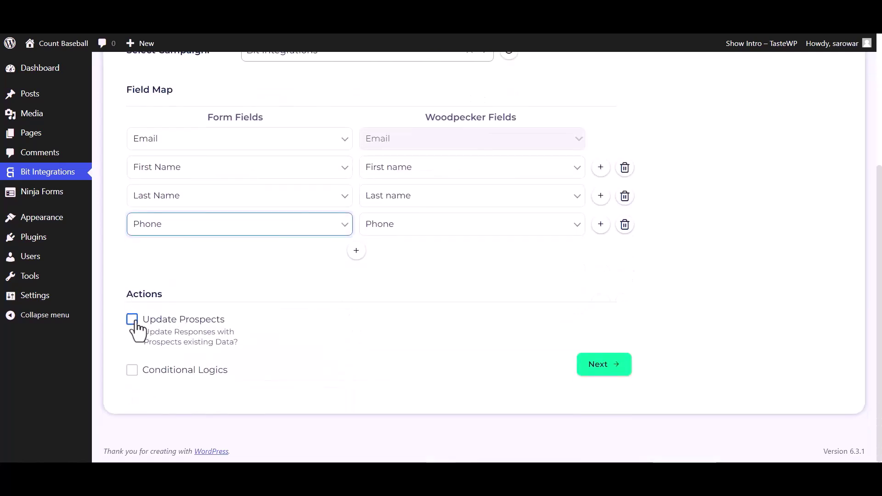
Leave Conditional Logics unchecked, go to the final step and Finish & Save
left_click(132, 371)
scroll(172, 368, "down", 3)
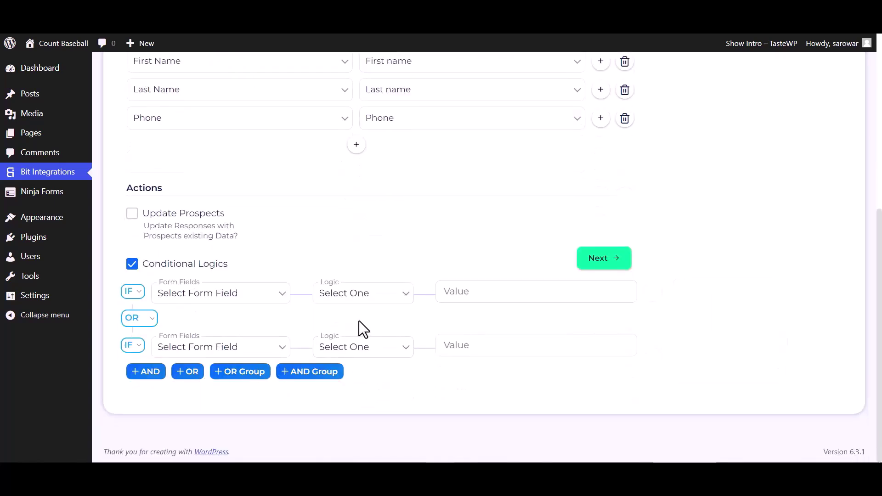
left_click(131, 265)
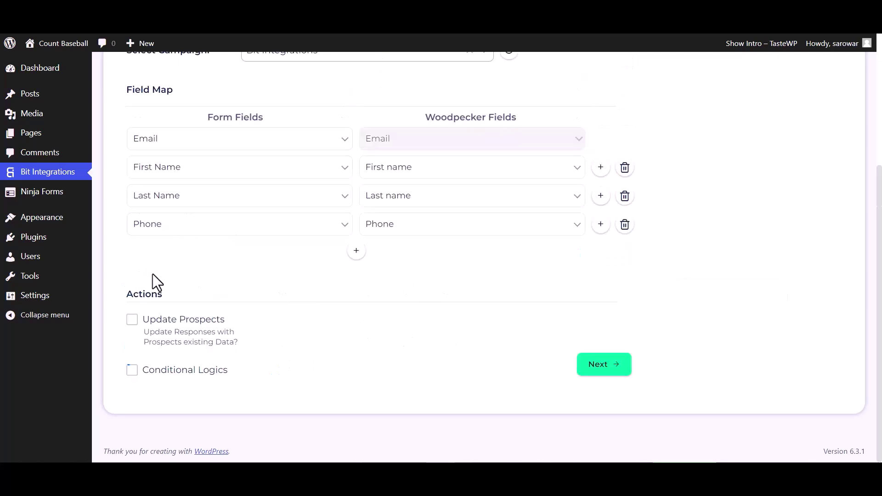
left_click(592, 365)
left_click(457, 223)
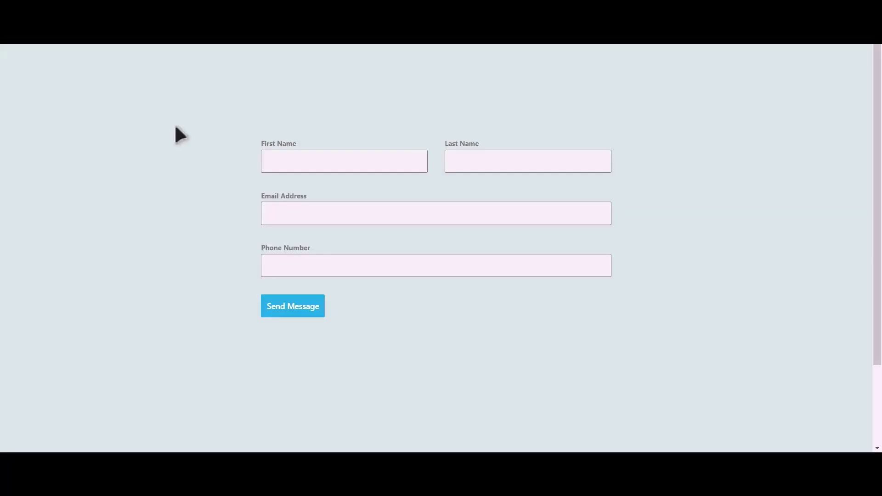
Fill the contact form with a test name, e-mail address and phone number, and send it
left_click(357, 164)
type("Integrations")
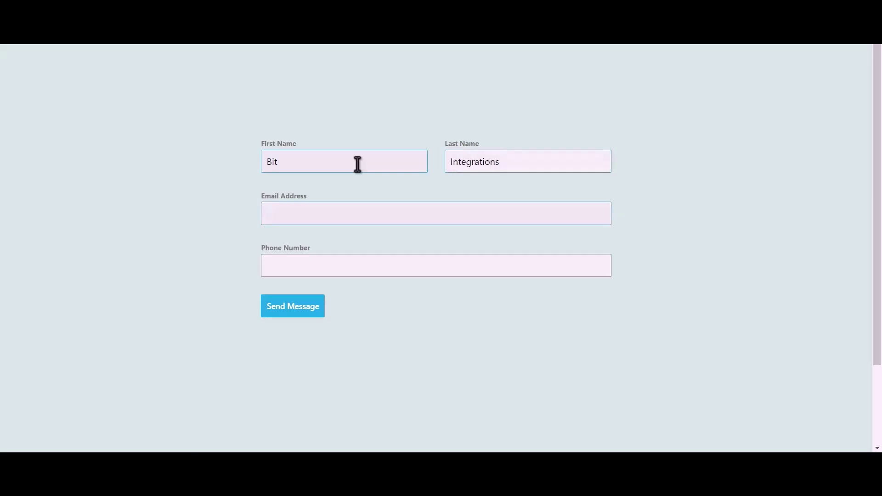
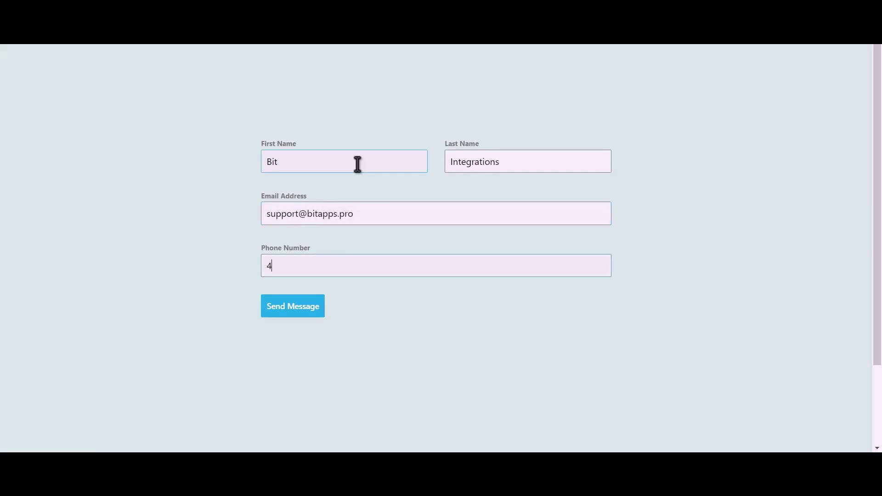
type("444555666")
left_click(294, 307)
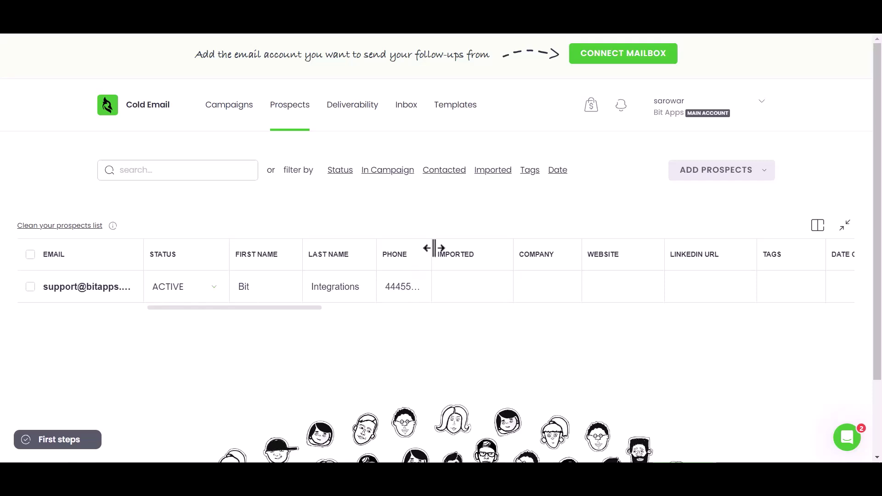
Widen the PHONE column so the new prospect's full phone number is visible
left_click_drag(435, 247, 455, 252)
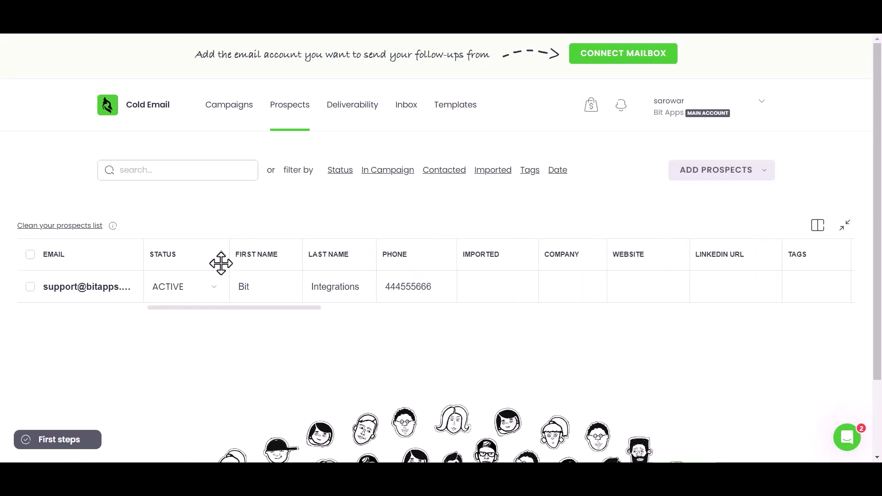